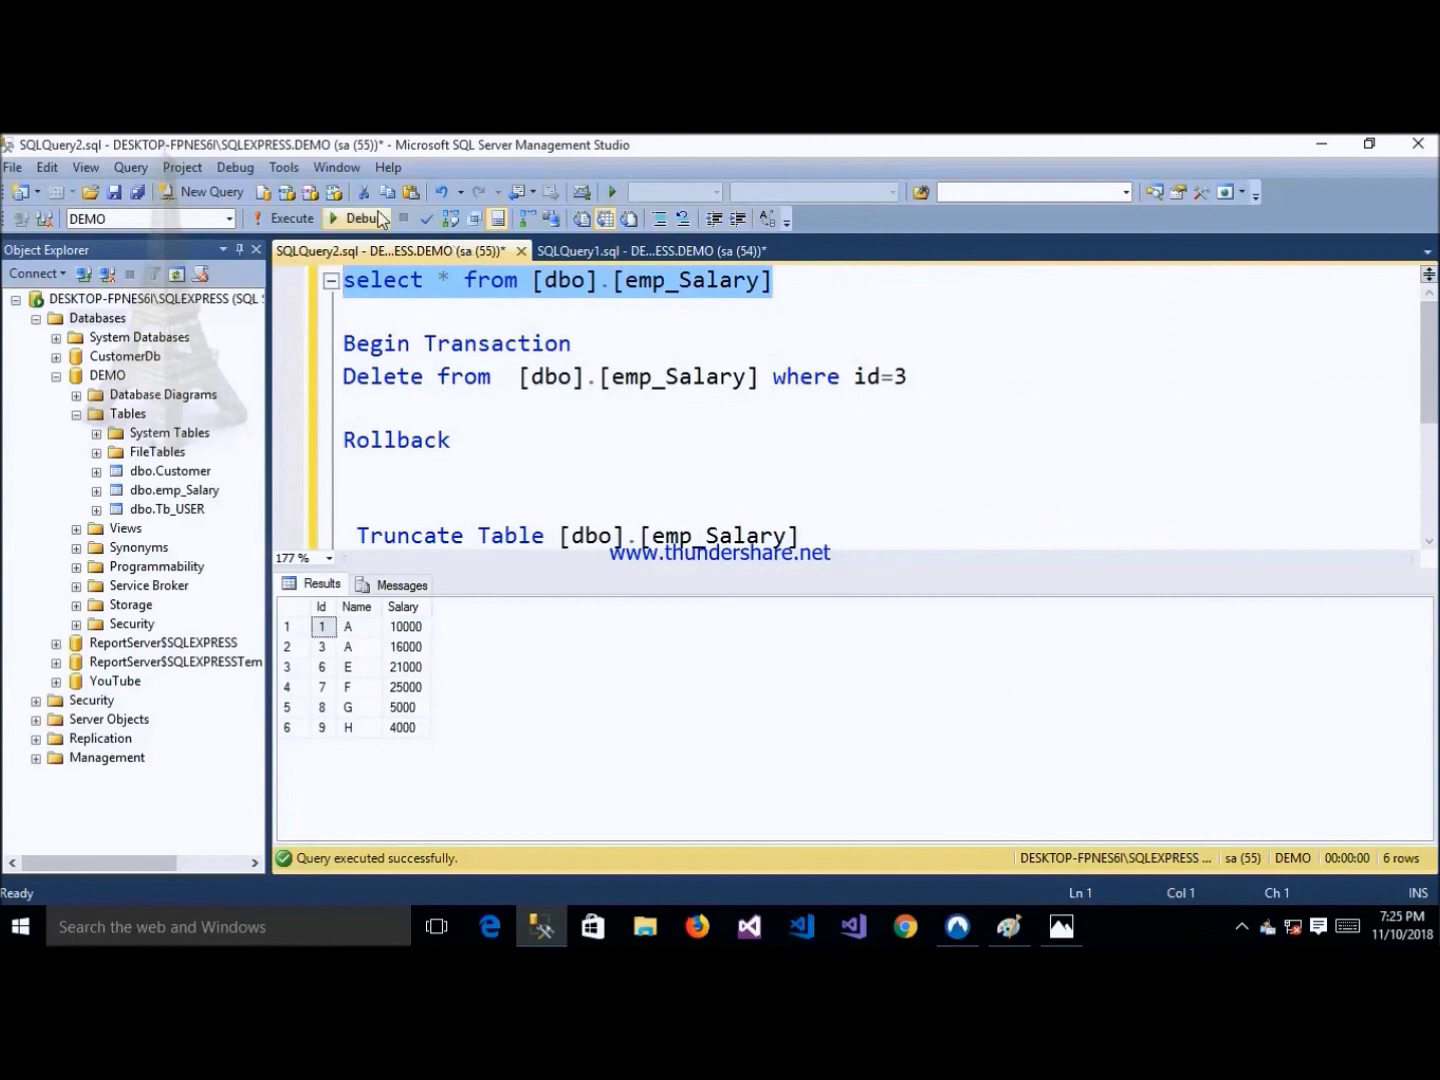
{"action": "left_click", "coordinate": [285, 218]}
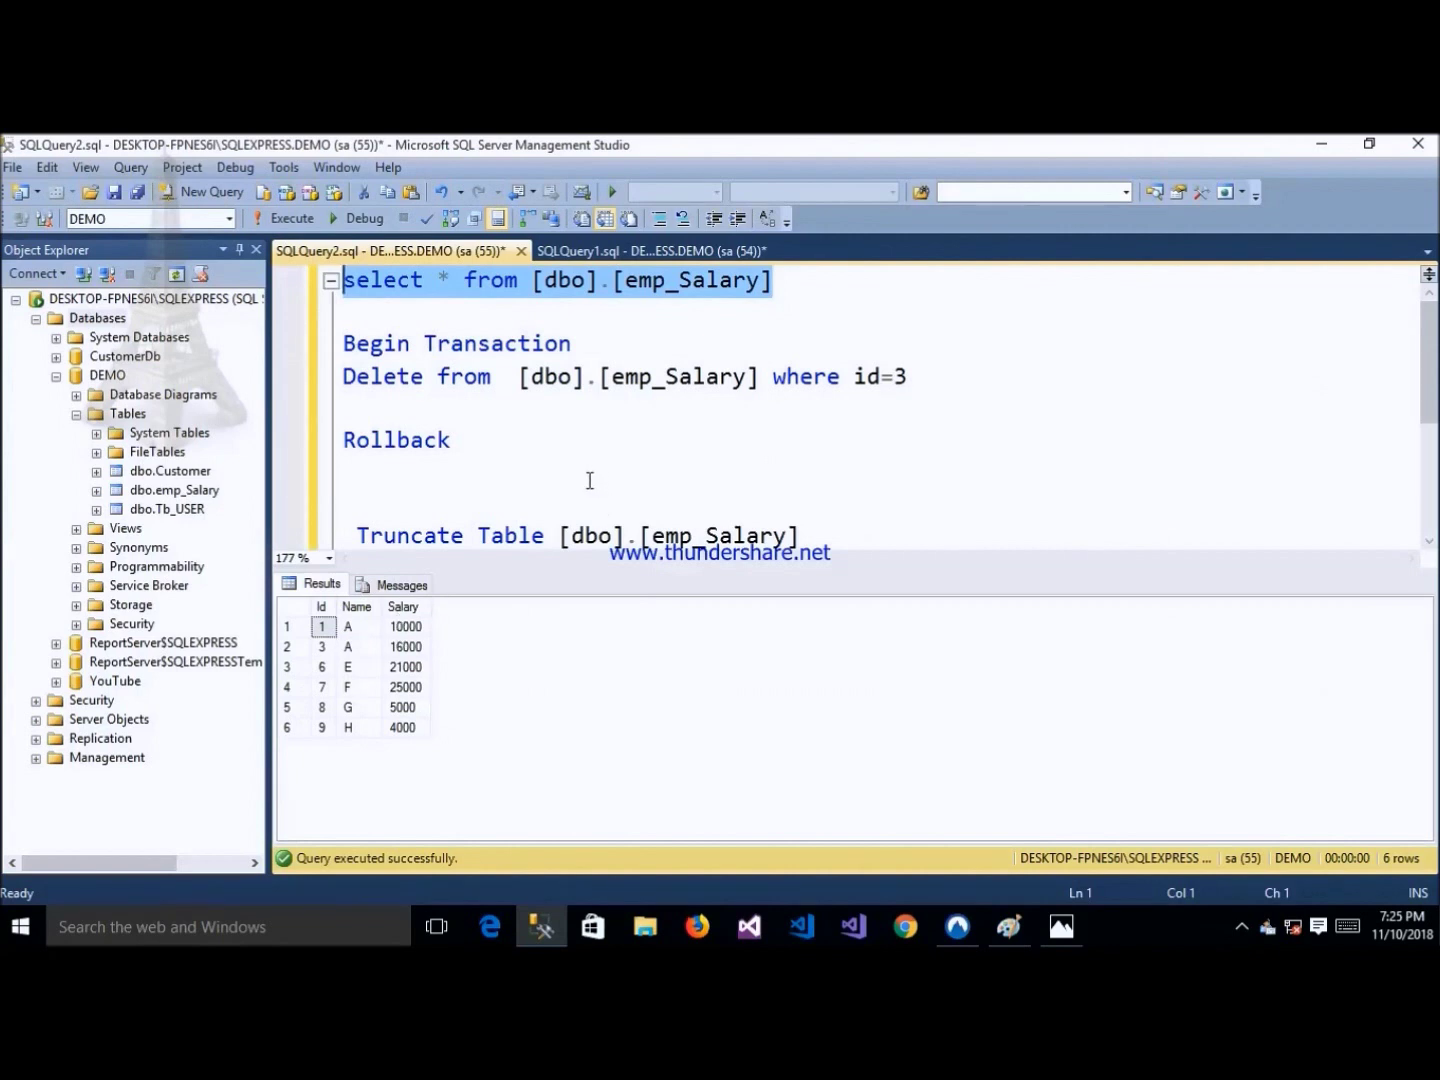
{"action": "left_click", "coordinate": [324, 653]}
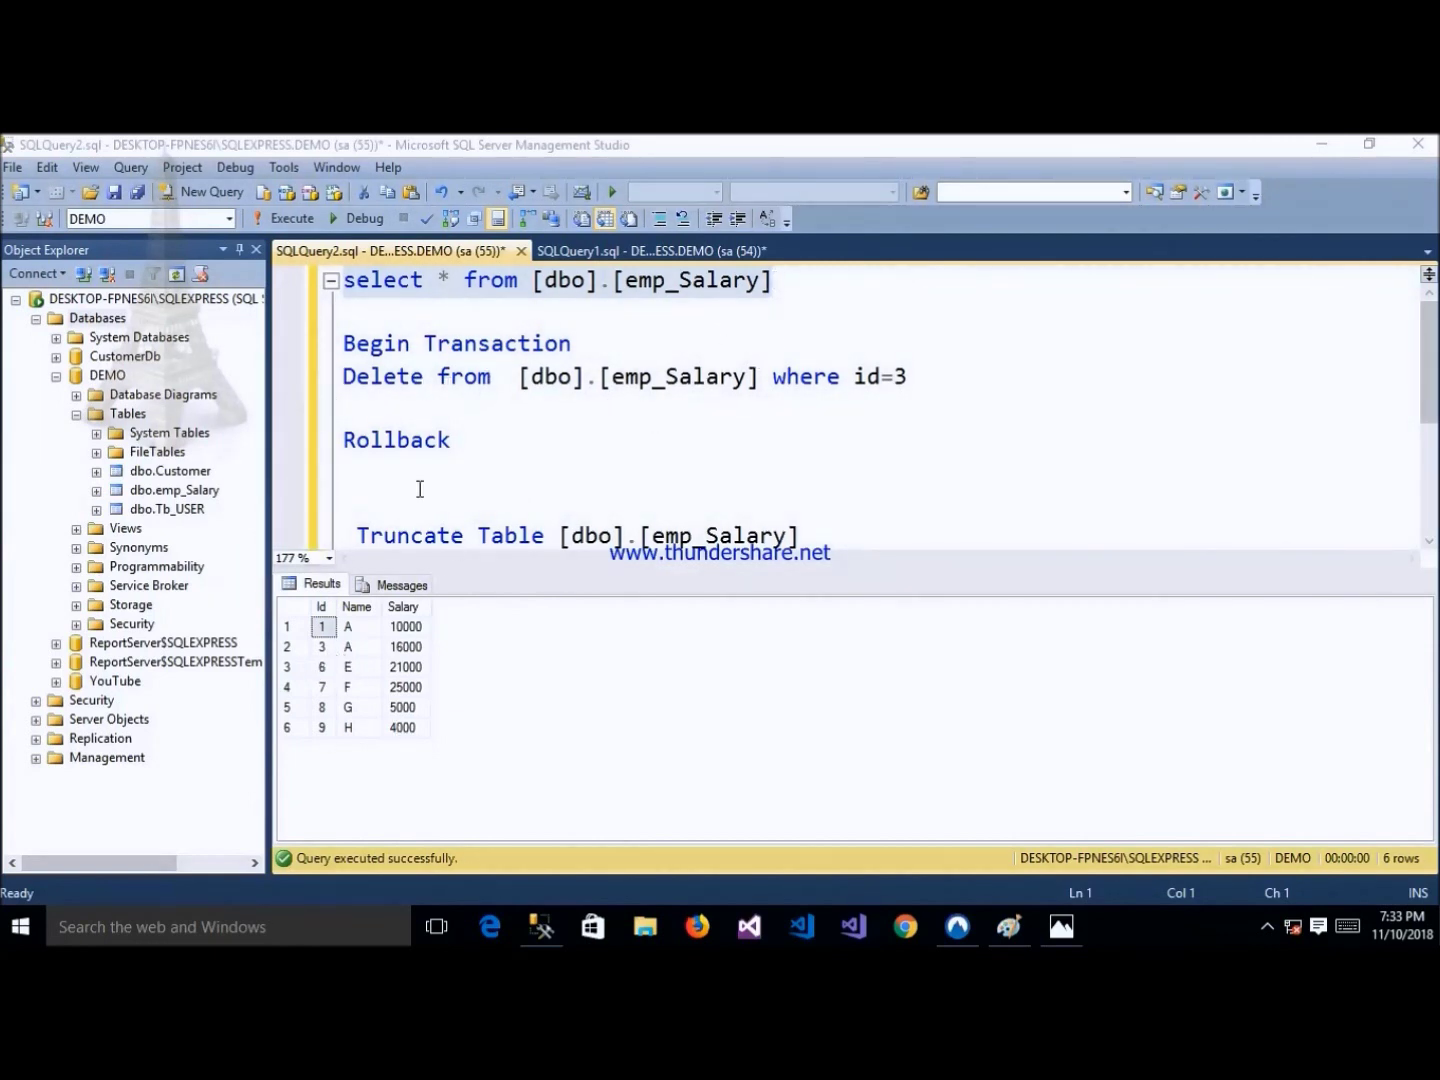
{"action": "mouse_move", "coordinate": [679, 377]}
{"action": "double_click", "coordinate": [730, 378]}
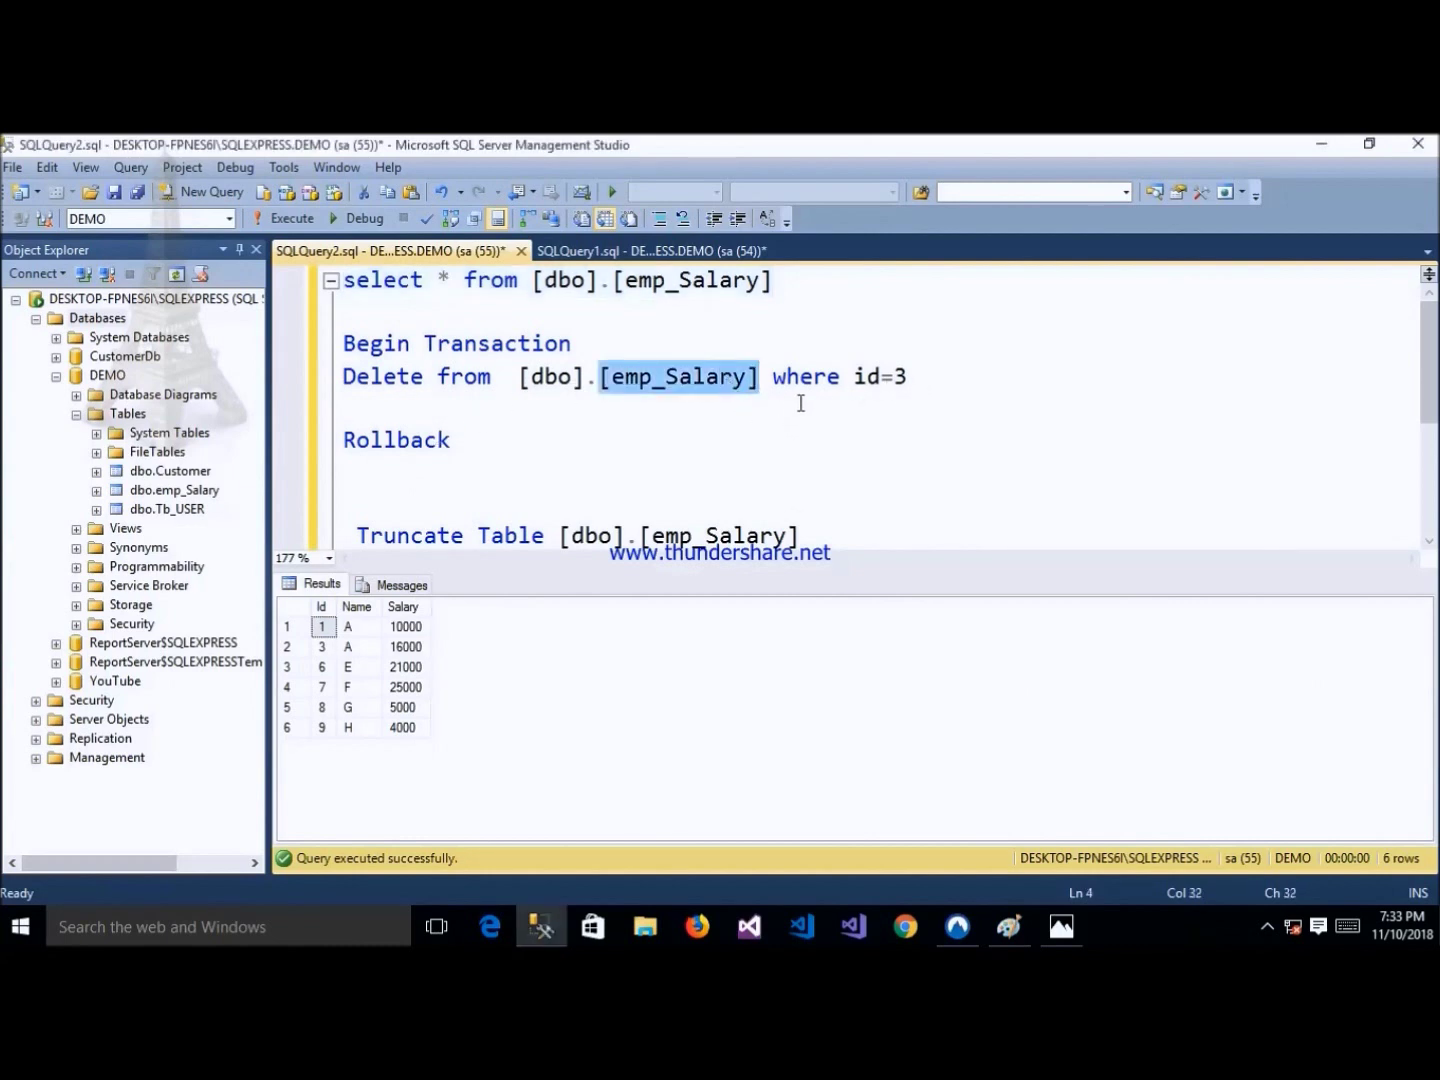
{"action": "left_click", "coordinate": [289, 647]}
- Run BEGIN TRANSACTION together with the DELETE of the Id 3 row
{"action": "left_click_drag", "start_coordinate": [929, 378], "coordinate": [306, 360]}
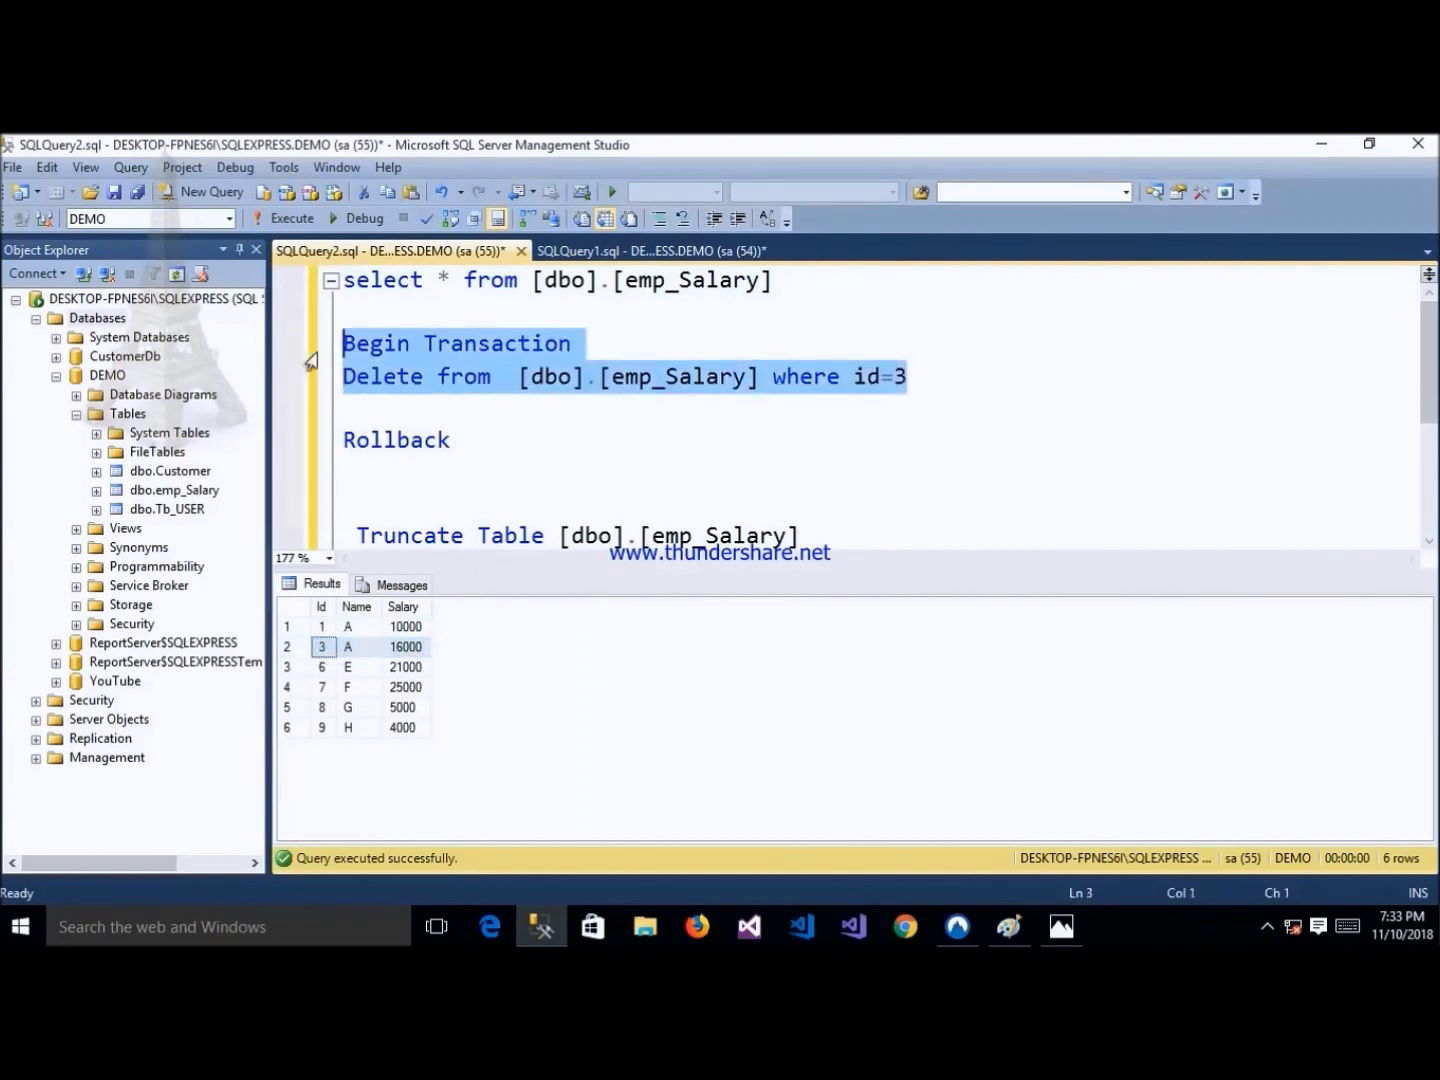
{"action": "left_click", "coordinate": [297, 221]}
{"action": "left_click", "coordinate": [452, 441]}
- Query emp_Salary to confirm five rows remain after the delete
{"action": "left_click", "coordinate": [772, 281]}
{"action": "left_click_drag", "start_coordinate": [771, 281], "coordinate": [309, 301]}
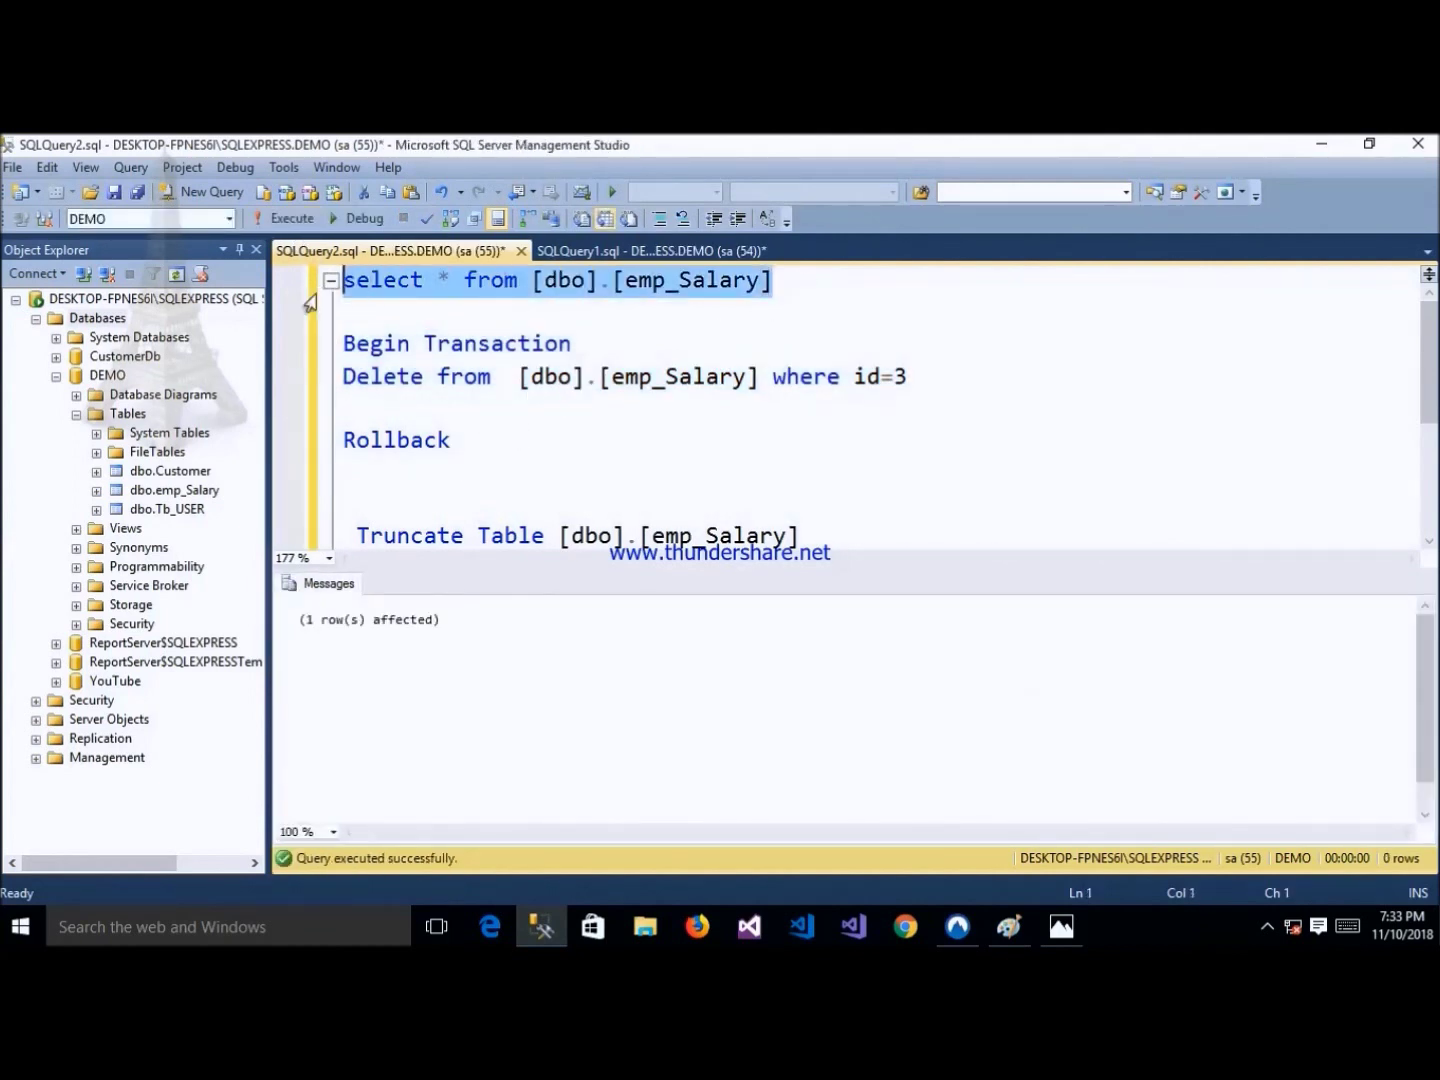
{"action": "left_click", "coordinate": [291, 218]}
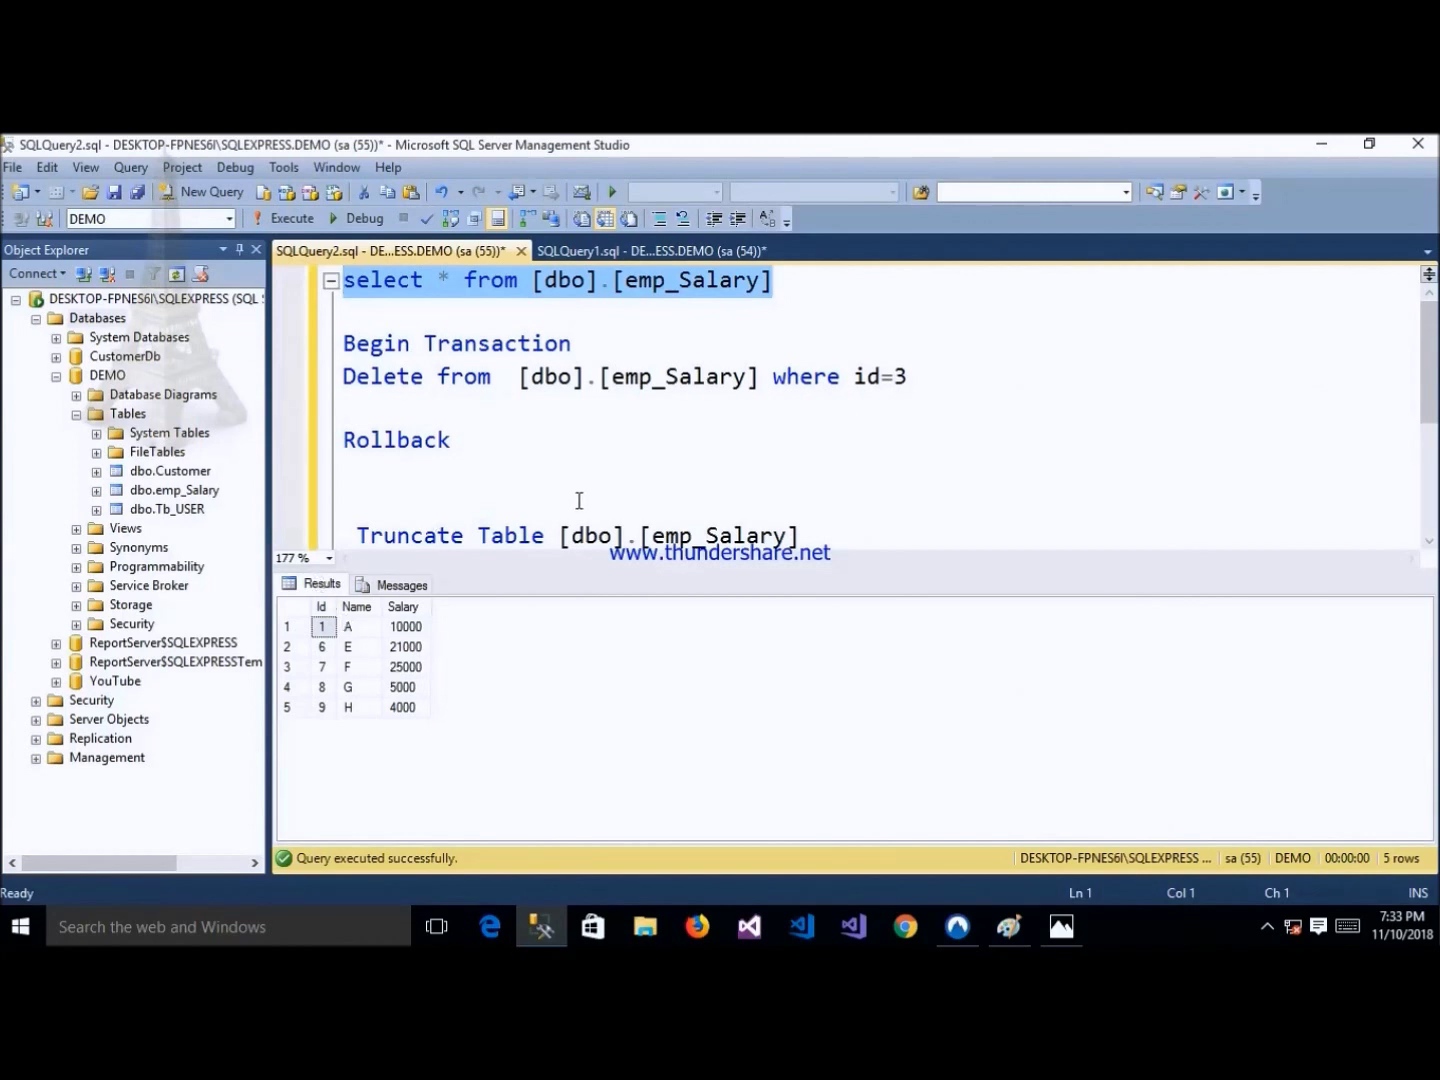
{"action": "left_click_drag", "start_coordinate": [452, 439], "coordinate": [341, 439]}
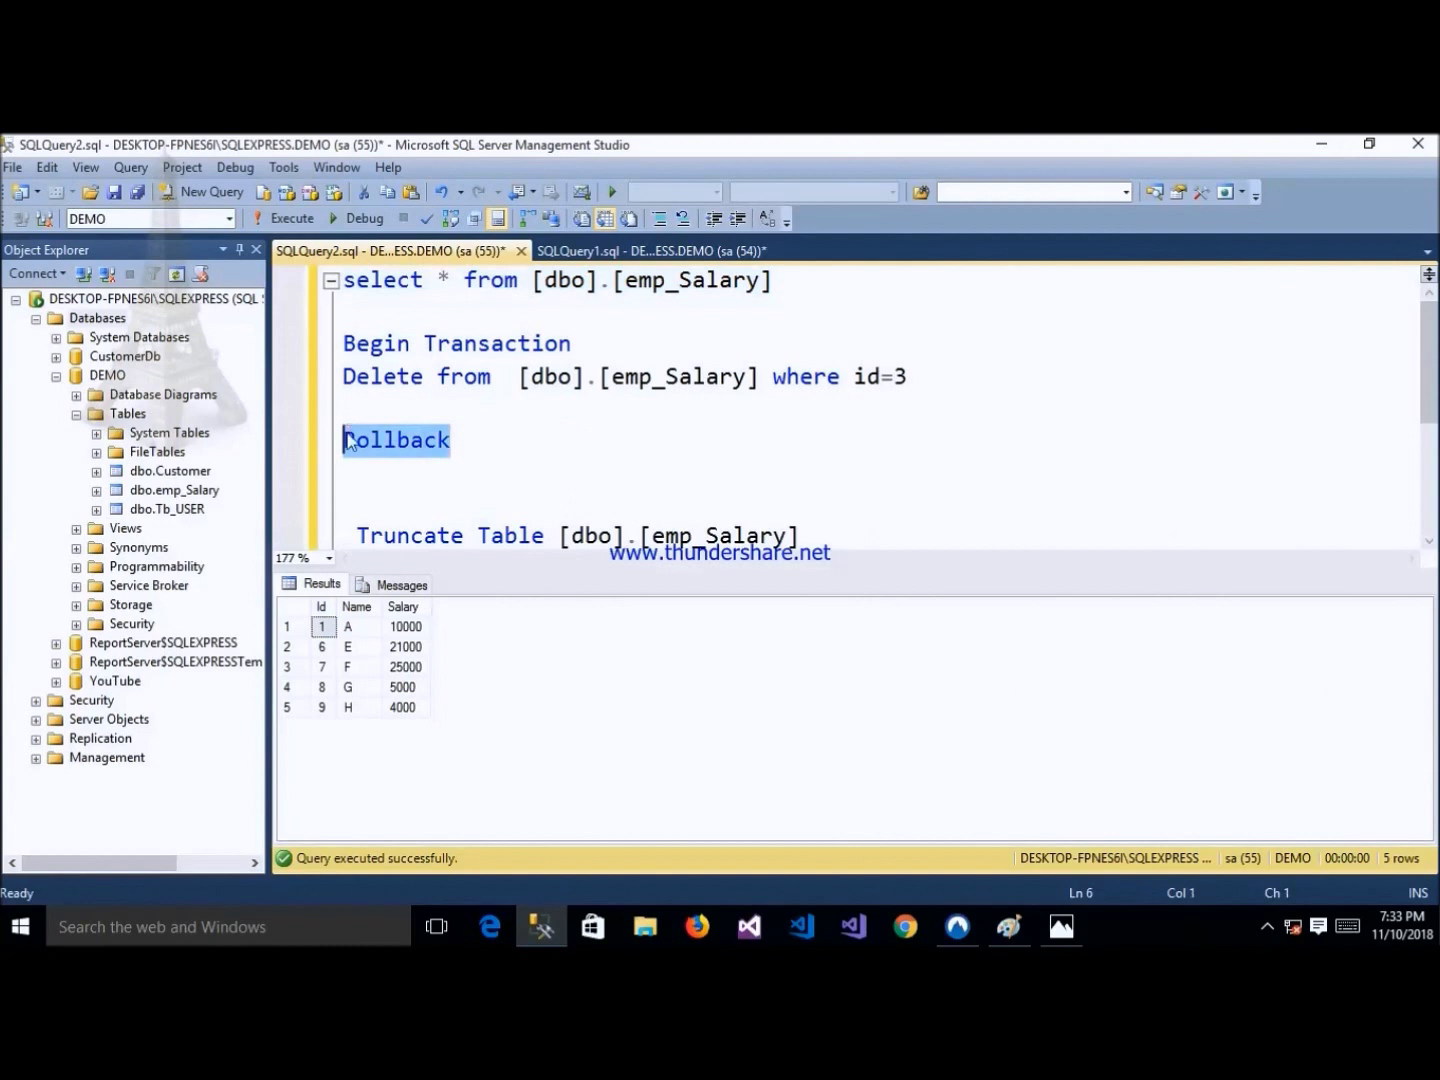
- Run ROLLBACK, then re-query emp_Salary to confirm six rows including Id 3
{"action": "key", "text": "F5"}
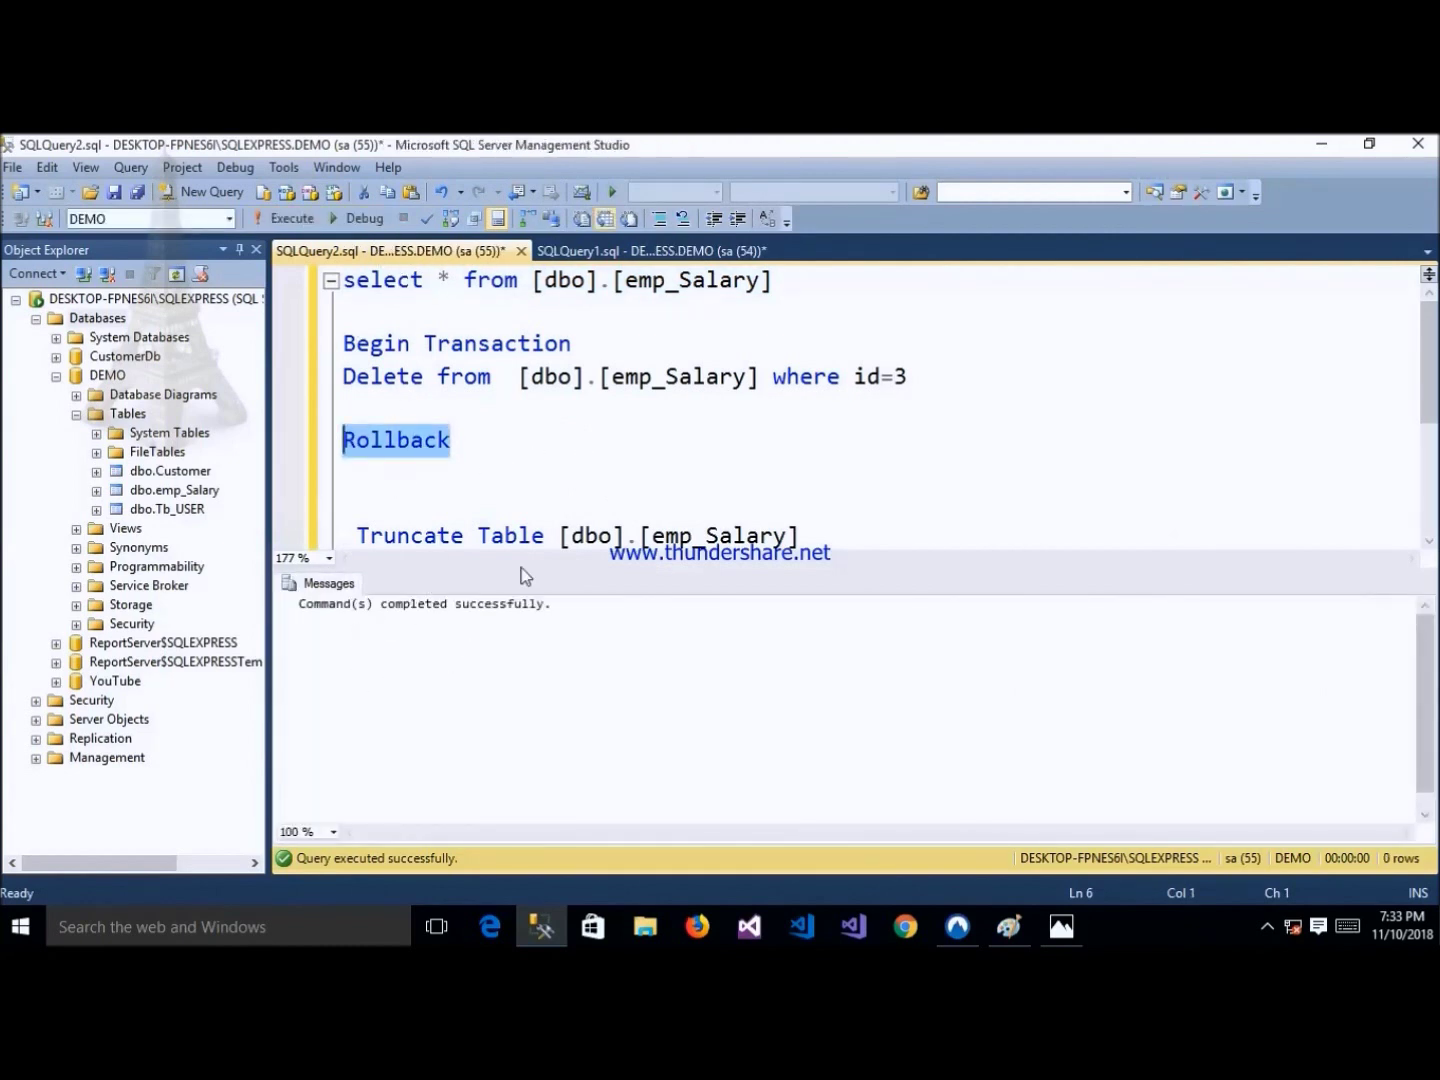
{"action": "left_click", "coordinate": [731, 300]}
{"action": "left_click_drag", "start_coordinate": [774, 281], "coordinate": [341, 280]}
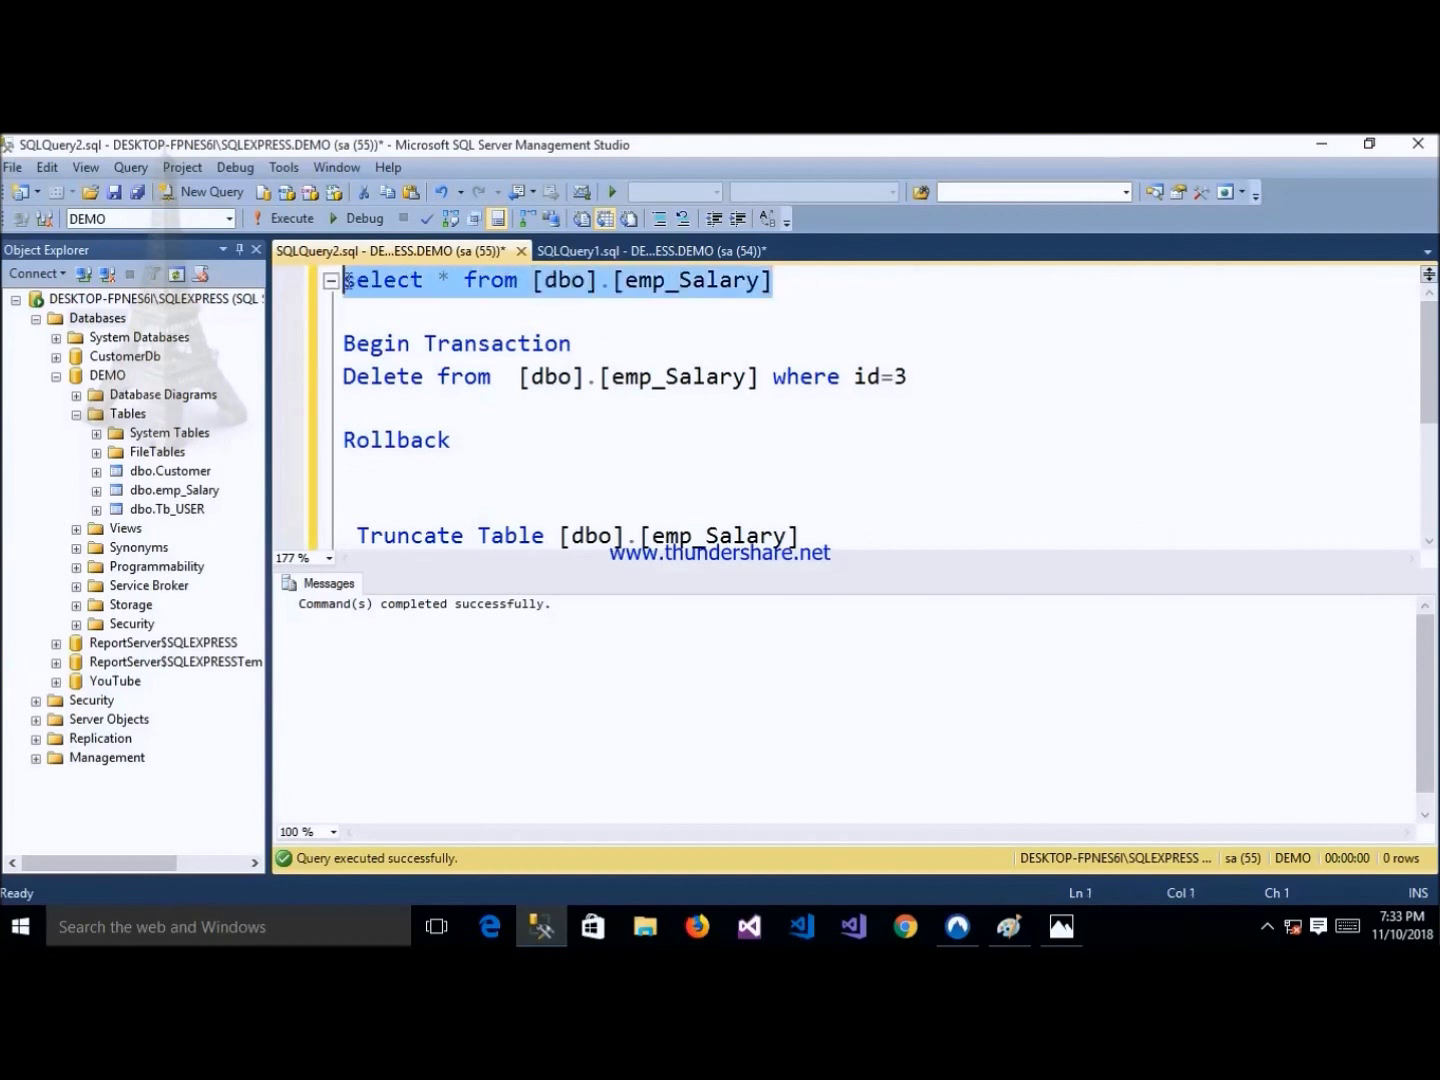
{"action": "left_click", "coordinate": [287, 219]}
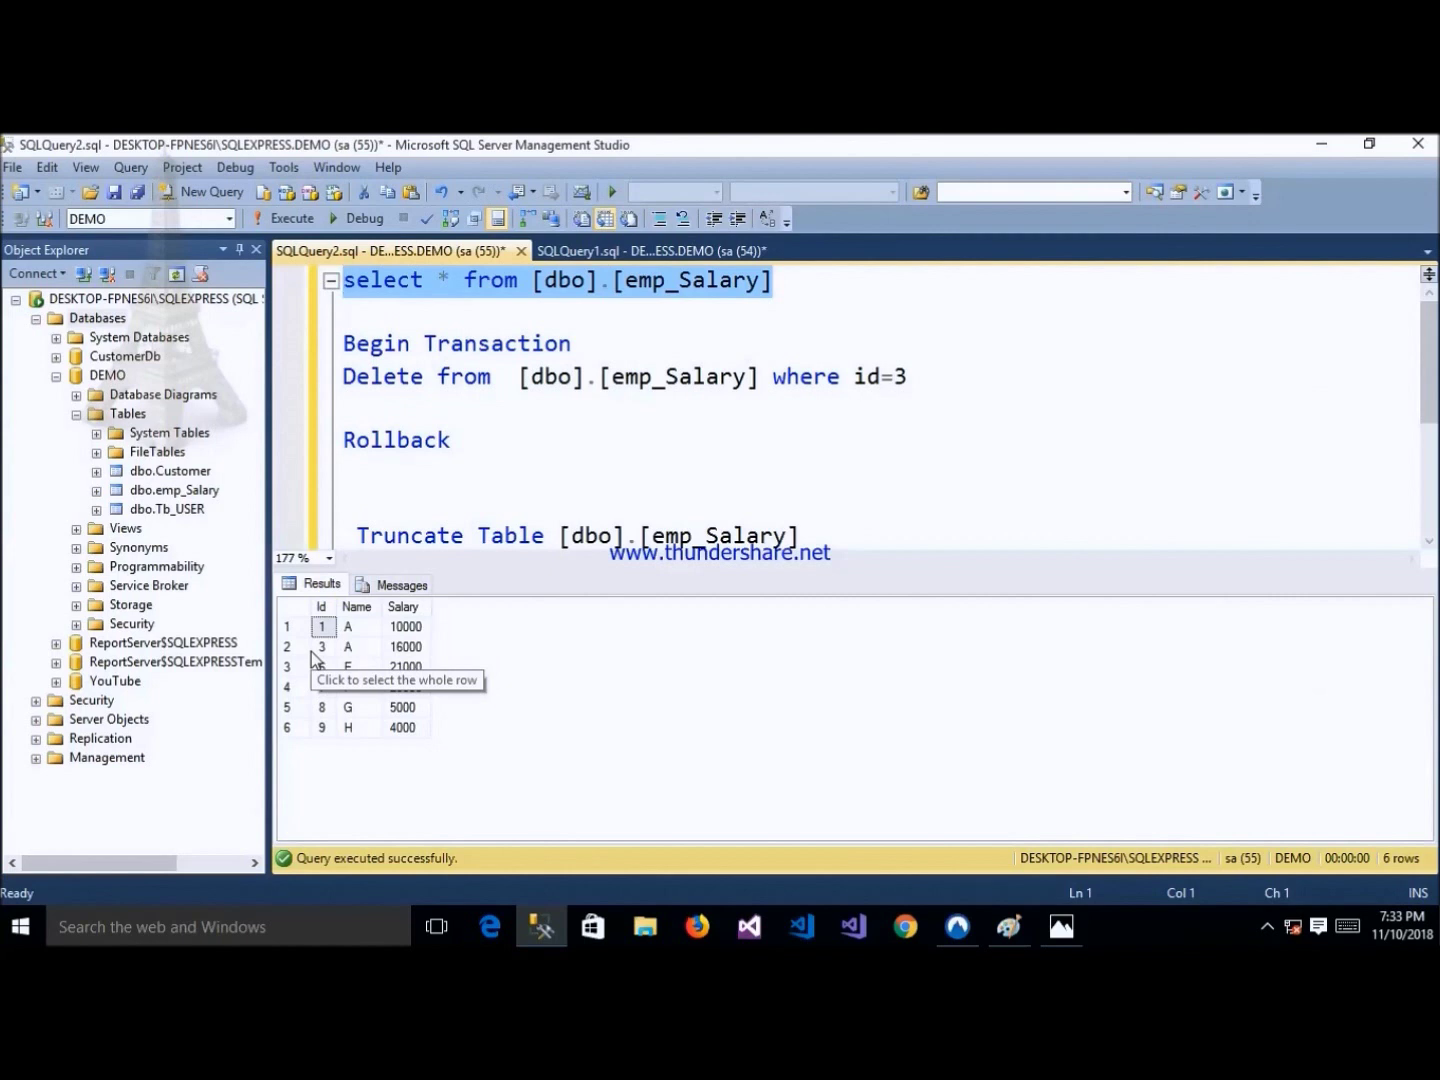
{"action": "scroll", "coordinate": [558, 498], "scroll_direction": "down", "scroll_amount": 1}
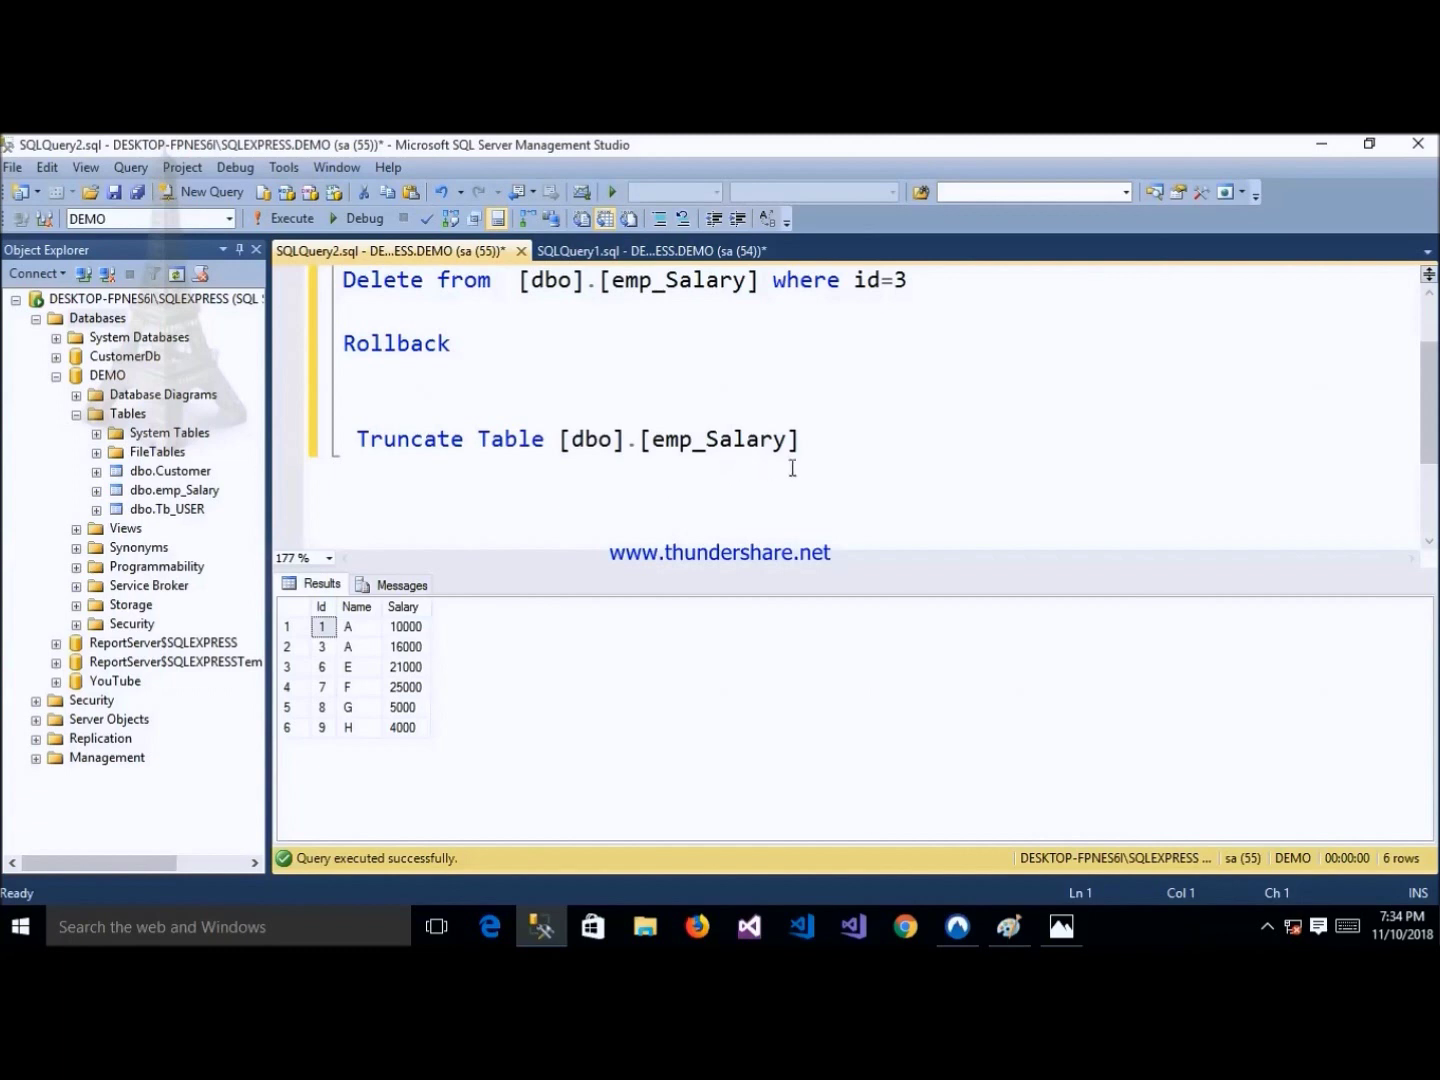
- Execute TRUNCATE TABLE [dbo].[emp_Salary]
{"action": "left_click", "coordinate": [852, 444]}
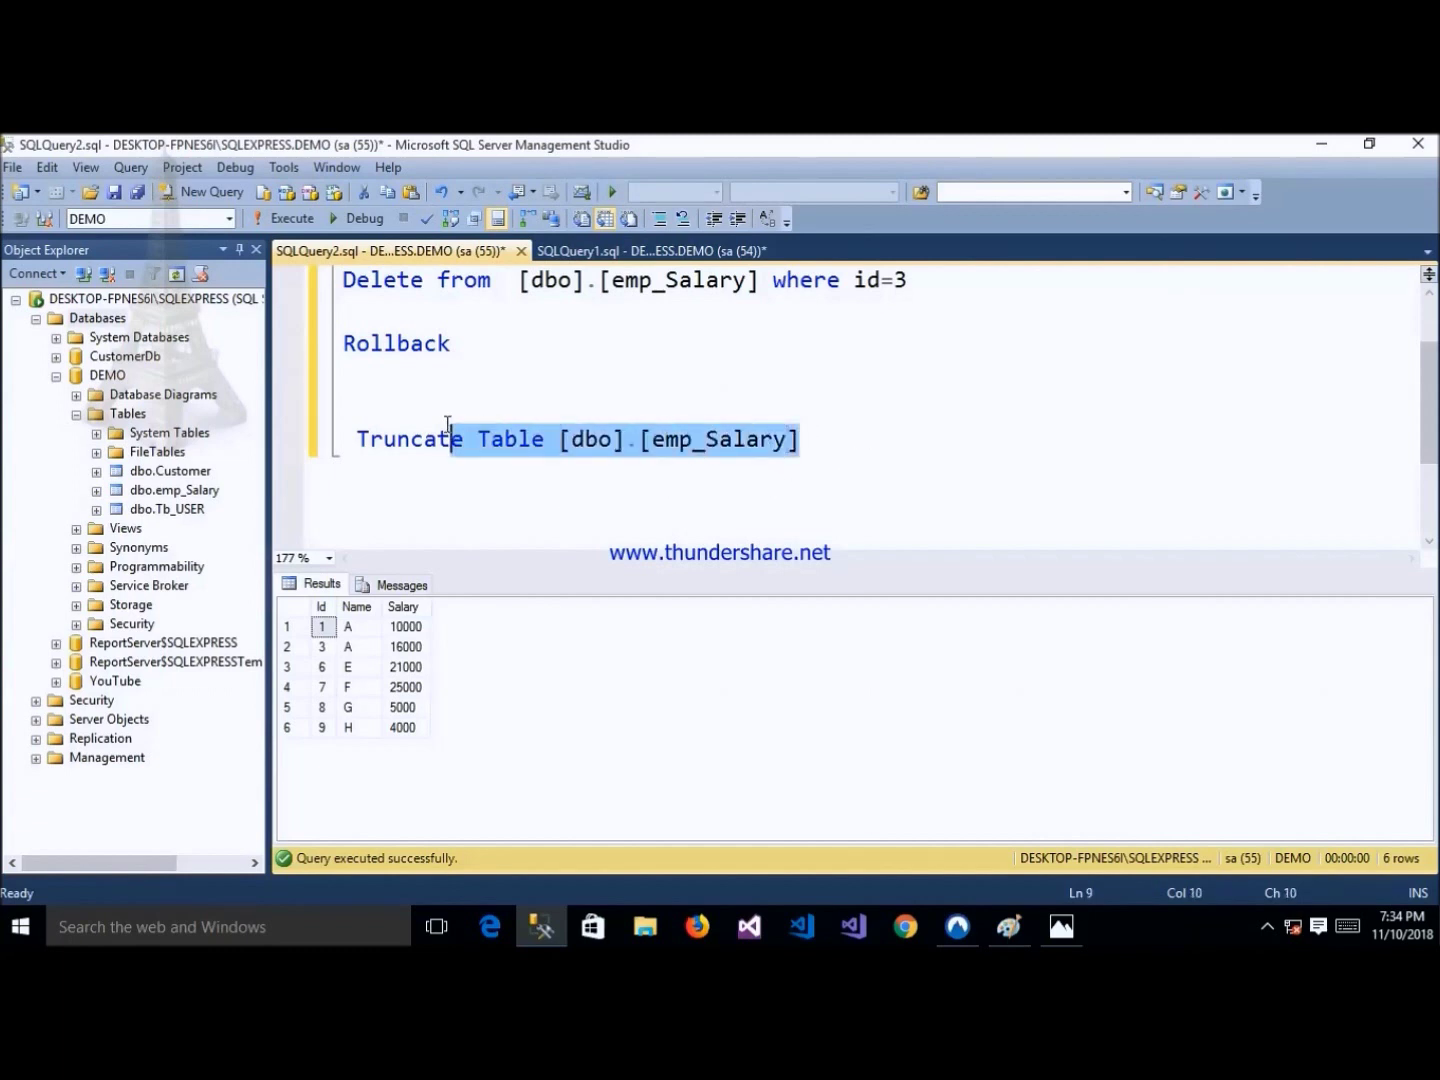
{"action": "left_click_drag", "start_coordinate": [862, 439], "coordinate": [360, 407]}
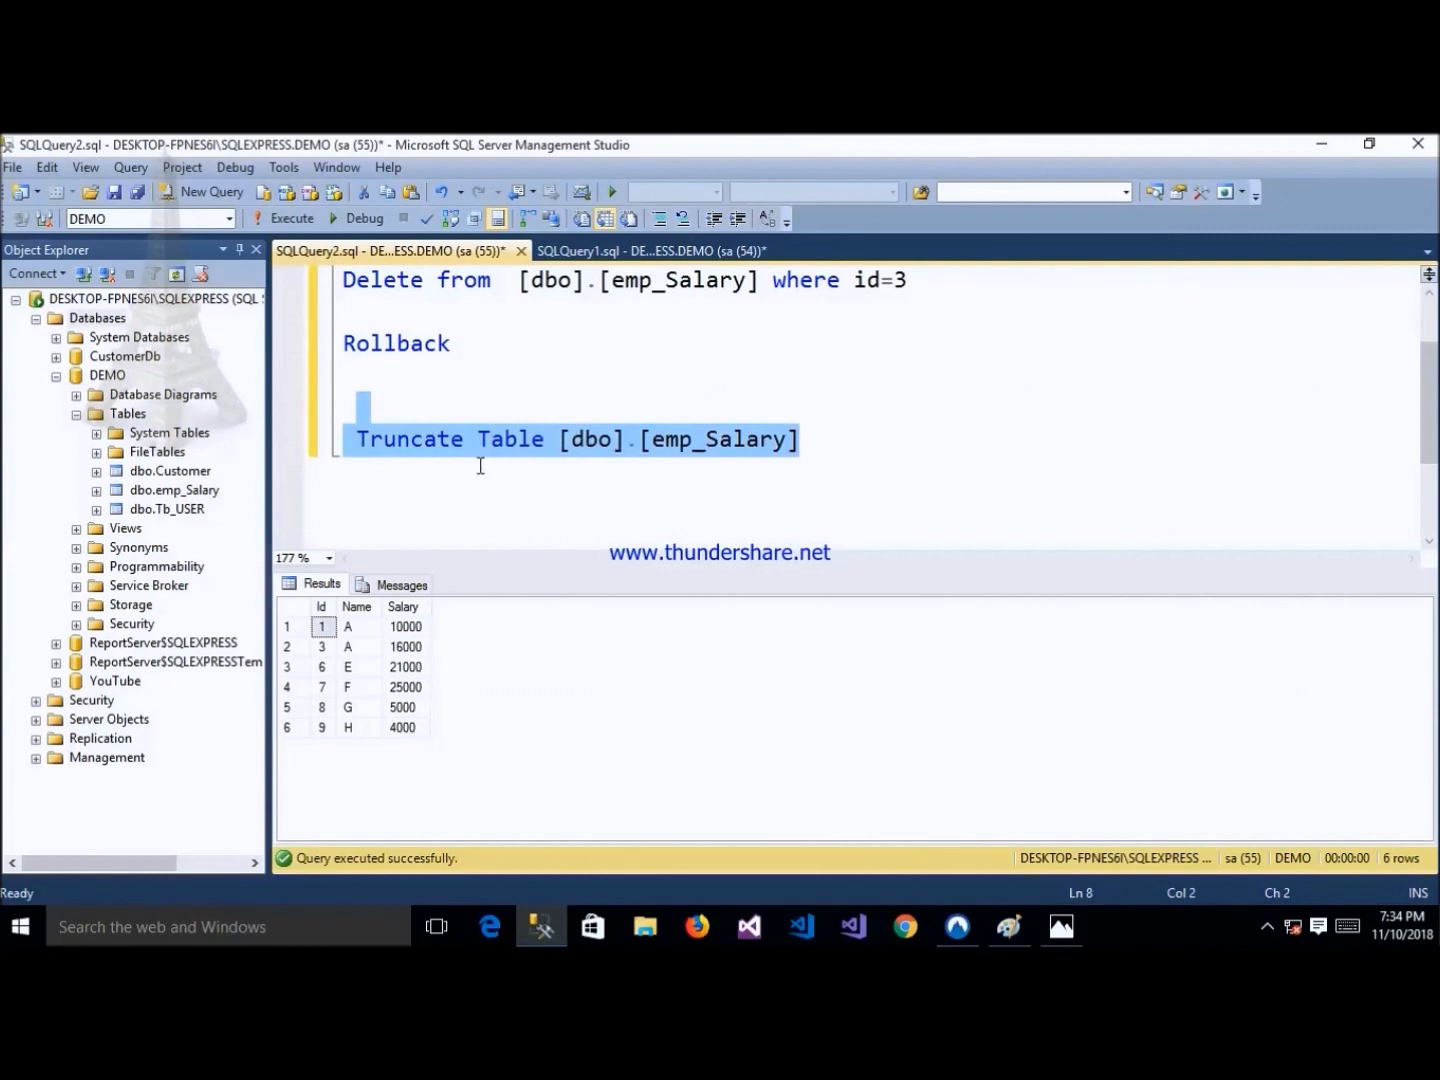
{"action": "left_click", "coordinate": [296, 226]}
- Query emp_Salary to show the Results grid is now empty
{"action": "left_click_drag", "start_coordinate": [774, 282], "coordinate": [334, 283]}
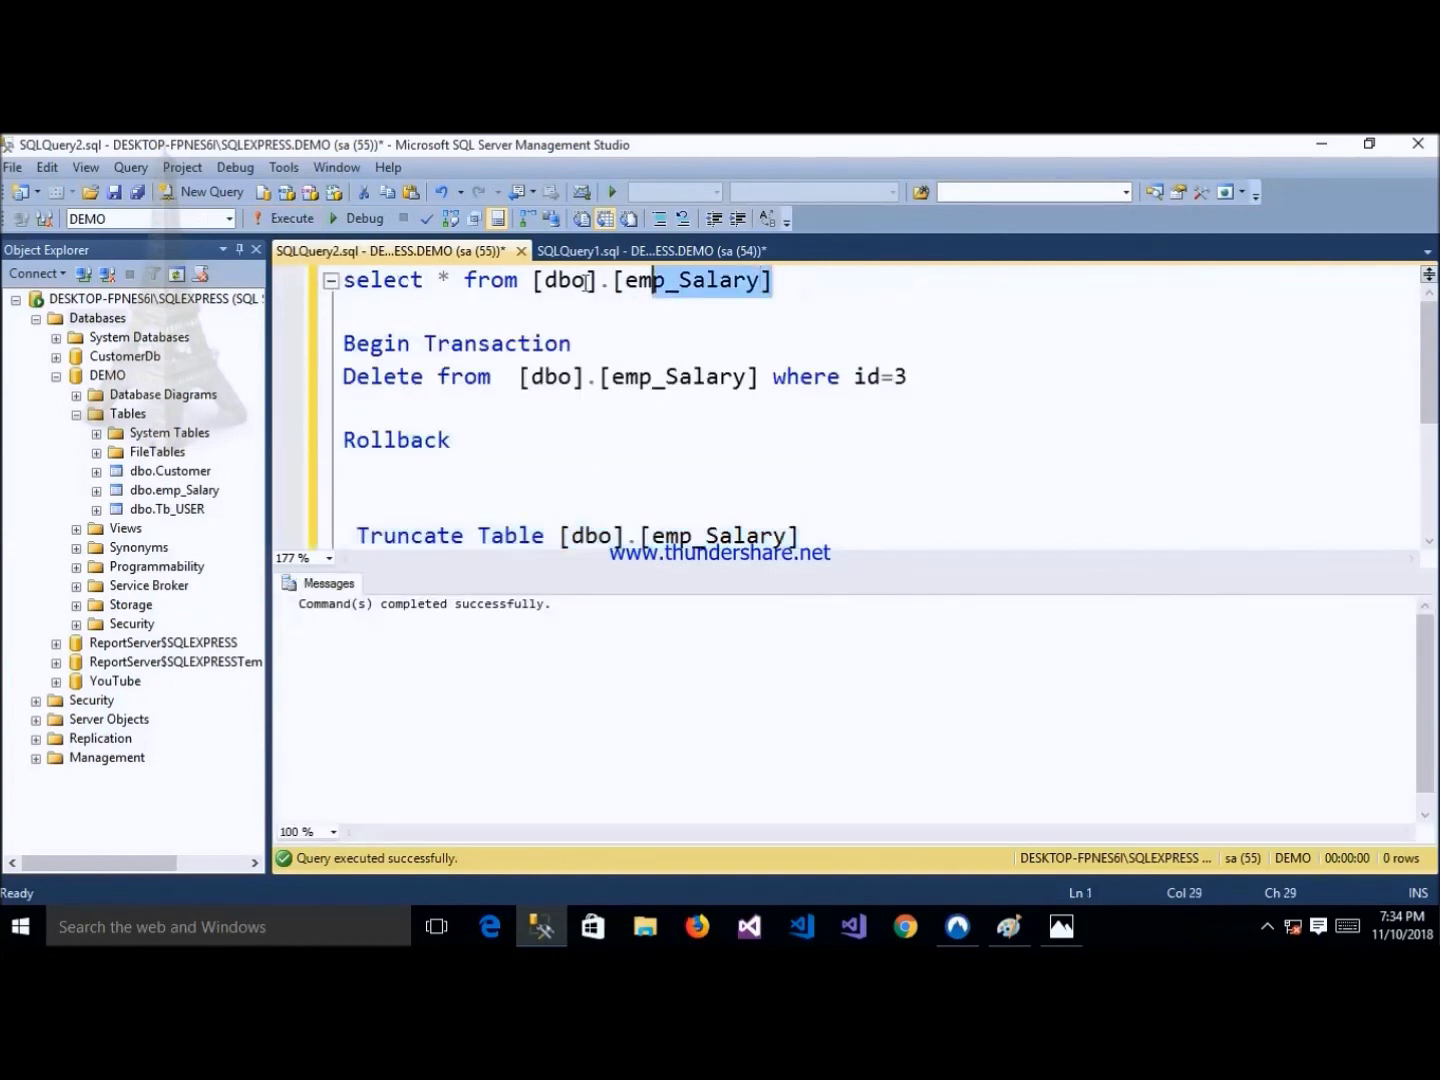
{"action": "left_click", "coordinate": [292, 219]}
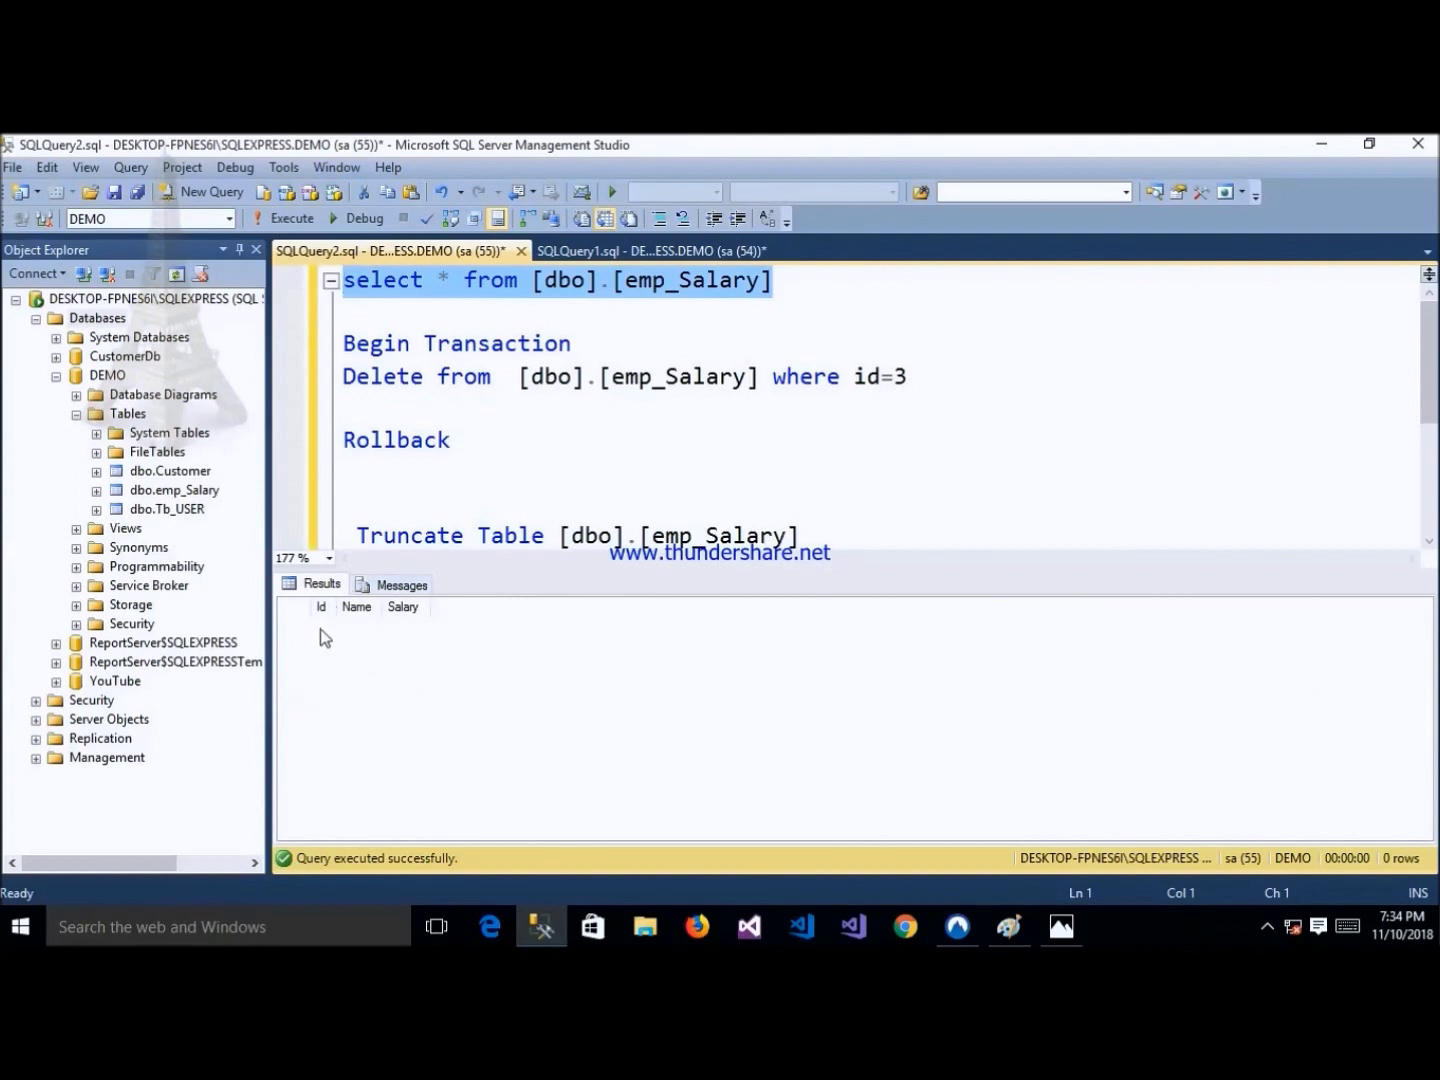
{"action": "scroll", "coordinate": [525, 482], "scroll_direction": "down", "scroll_amount": 1}
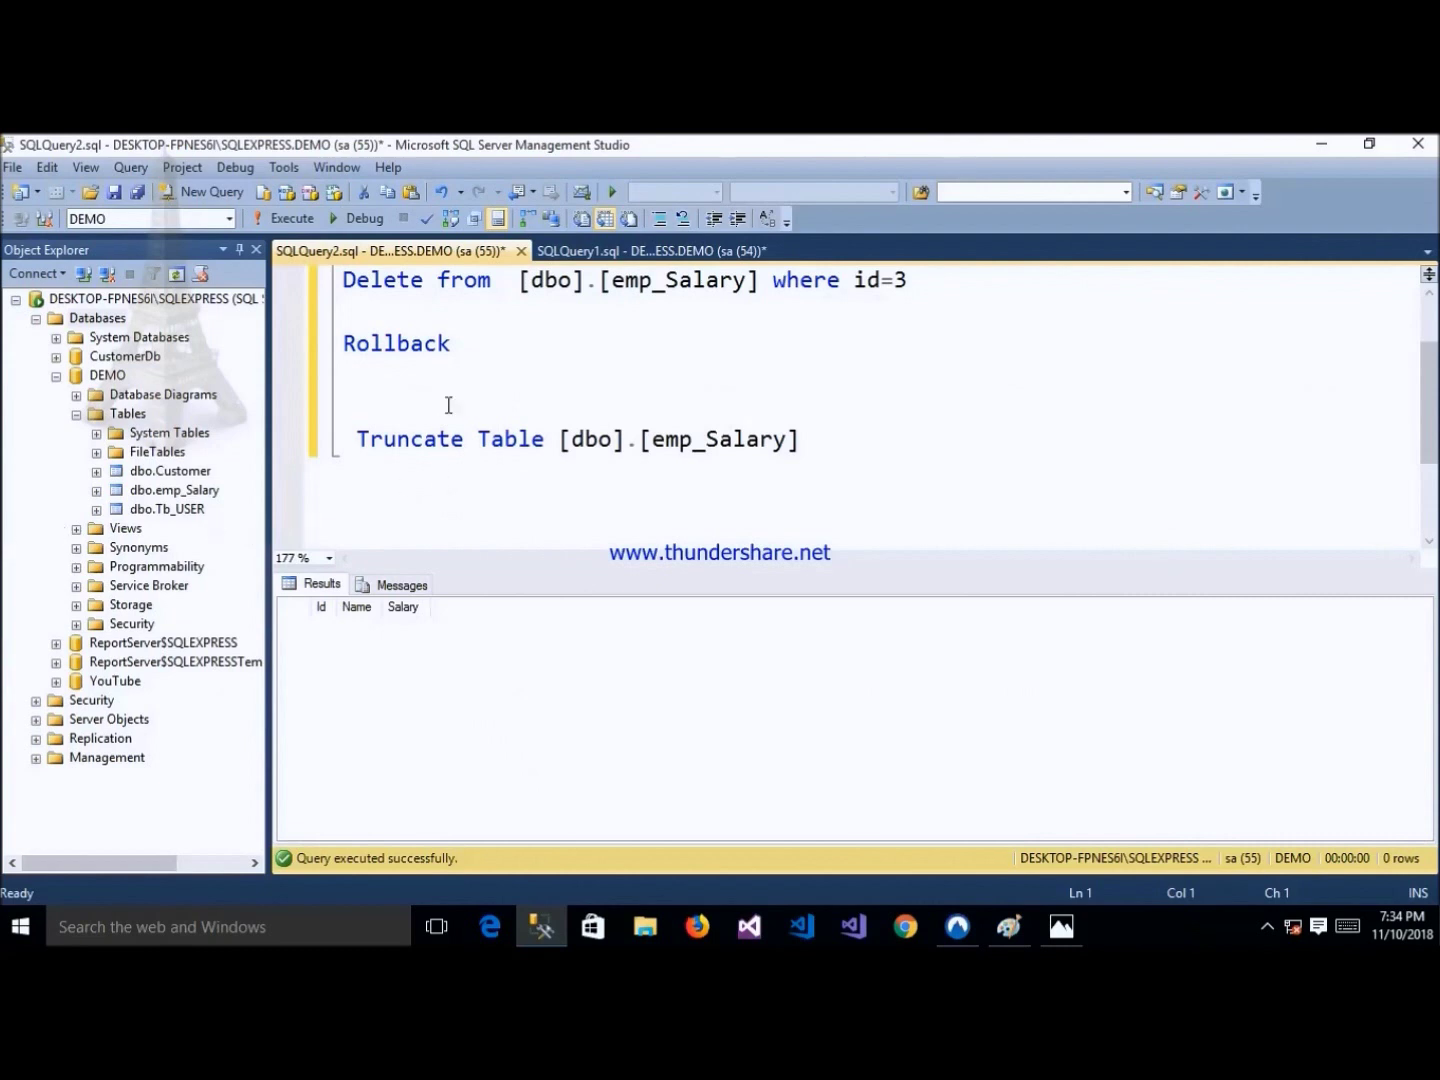
{"action": "left_click_drag", "start_coordinate": [453, 343], "coordinate": [313, 344]}
- Run Rollback after the truncate, getting Msg 3903 with no open BEGIN TRANSACTION
{"action": "left_click", "coordinate": [288, 218]}
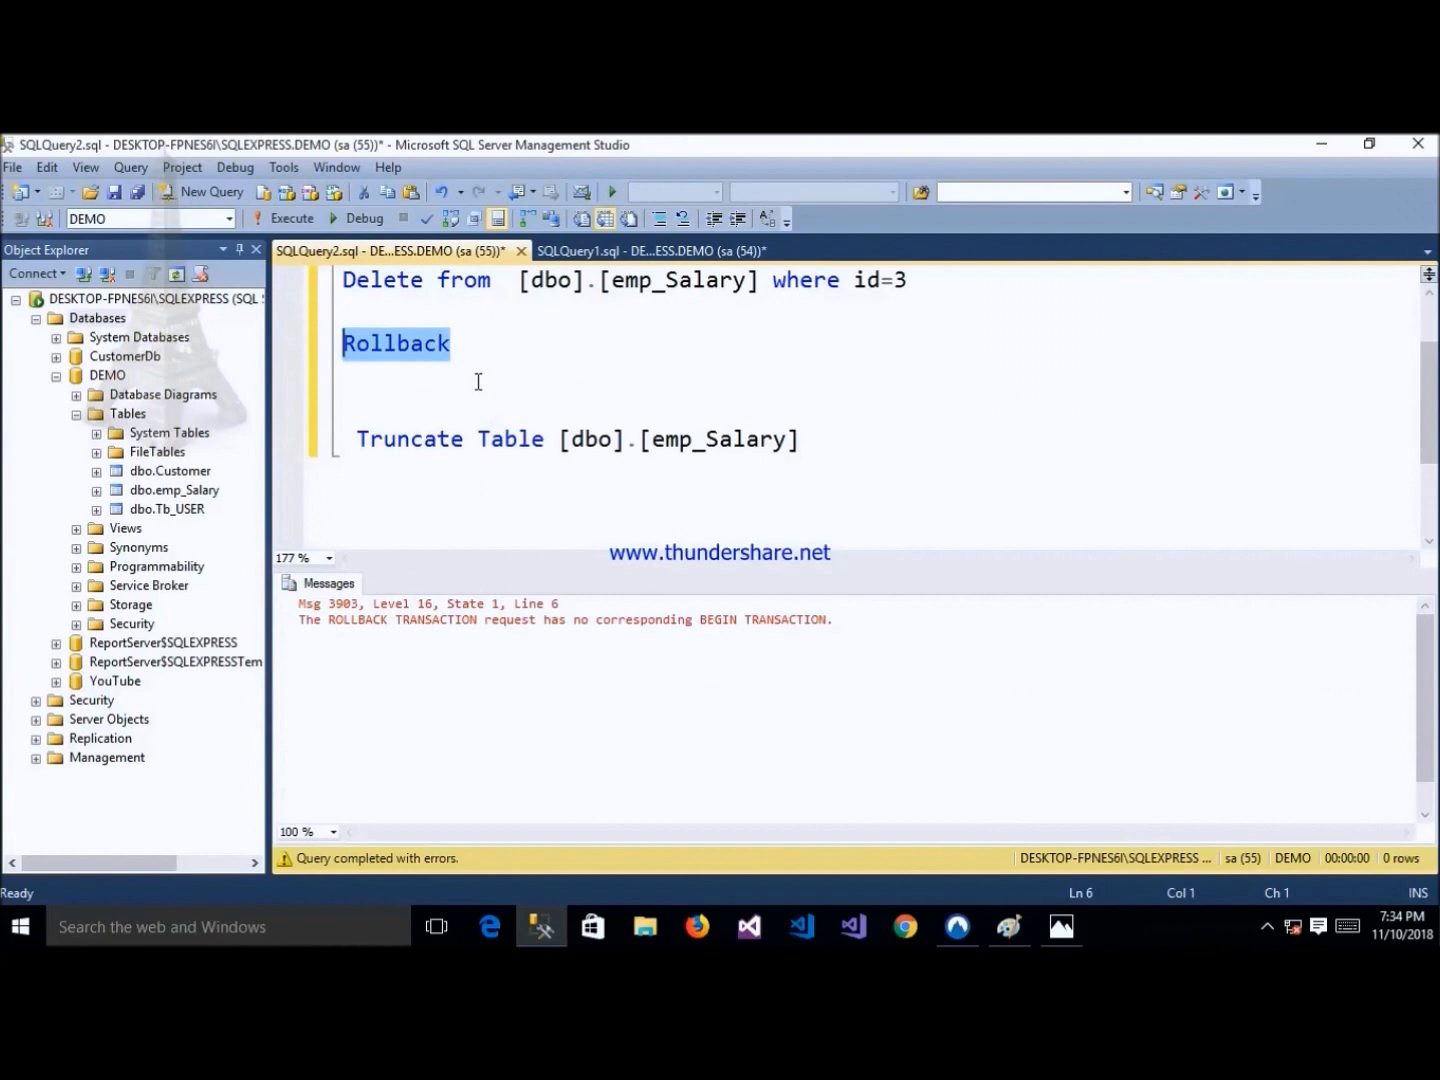
{"action": "left_click_drag", "start_coordinate": [826, 440], "coordinate": [343, 375]}
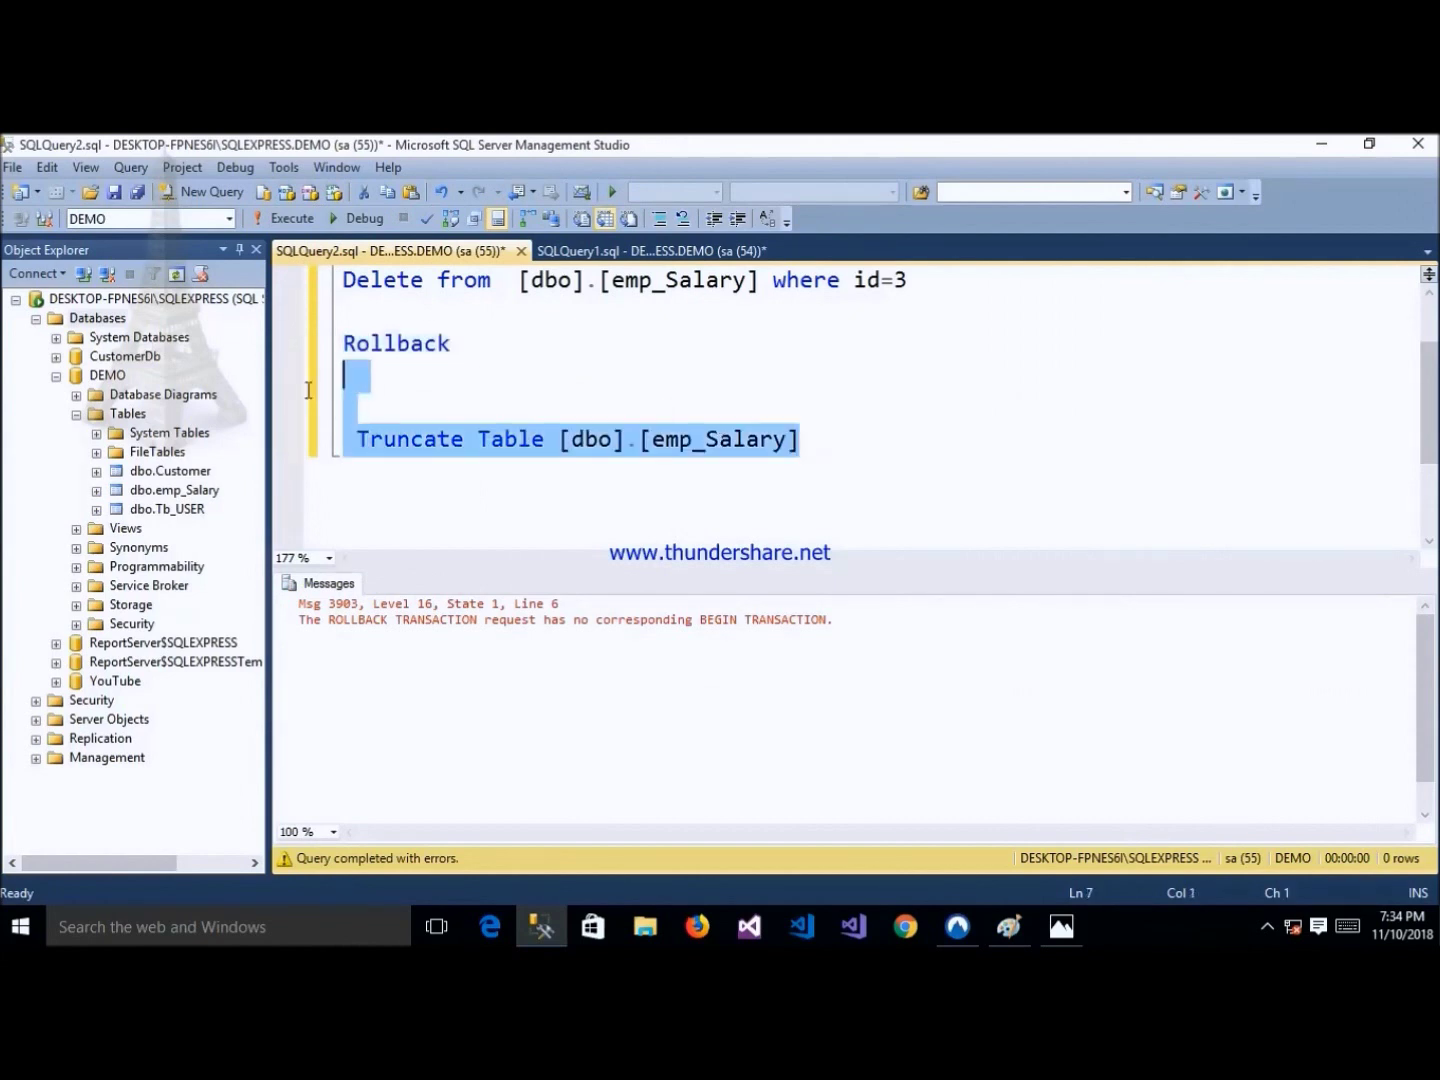
{"action": "left_click", "coordinate": [530, 389]}
{"action": "scroll", "coordinate": [489, 369], "scroll_direction": "down", "scroll_amount": 1}
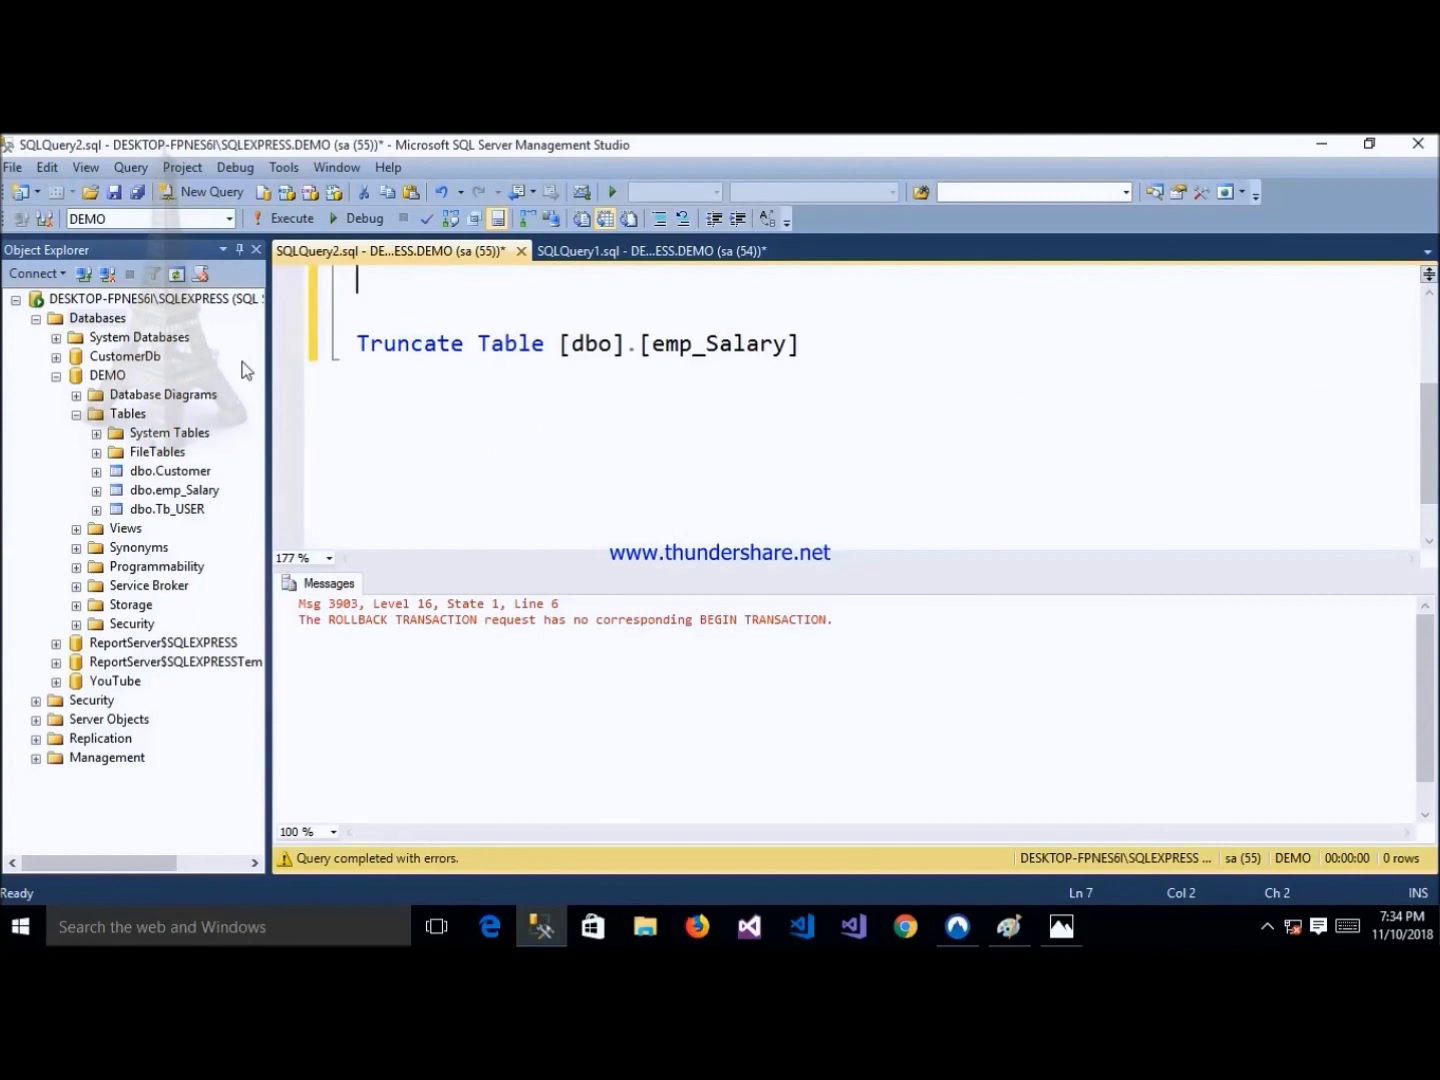
{"action": "left_click", "coordinate": [1265, 925]}
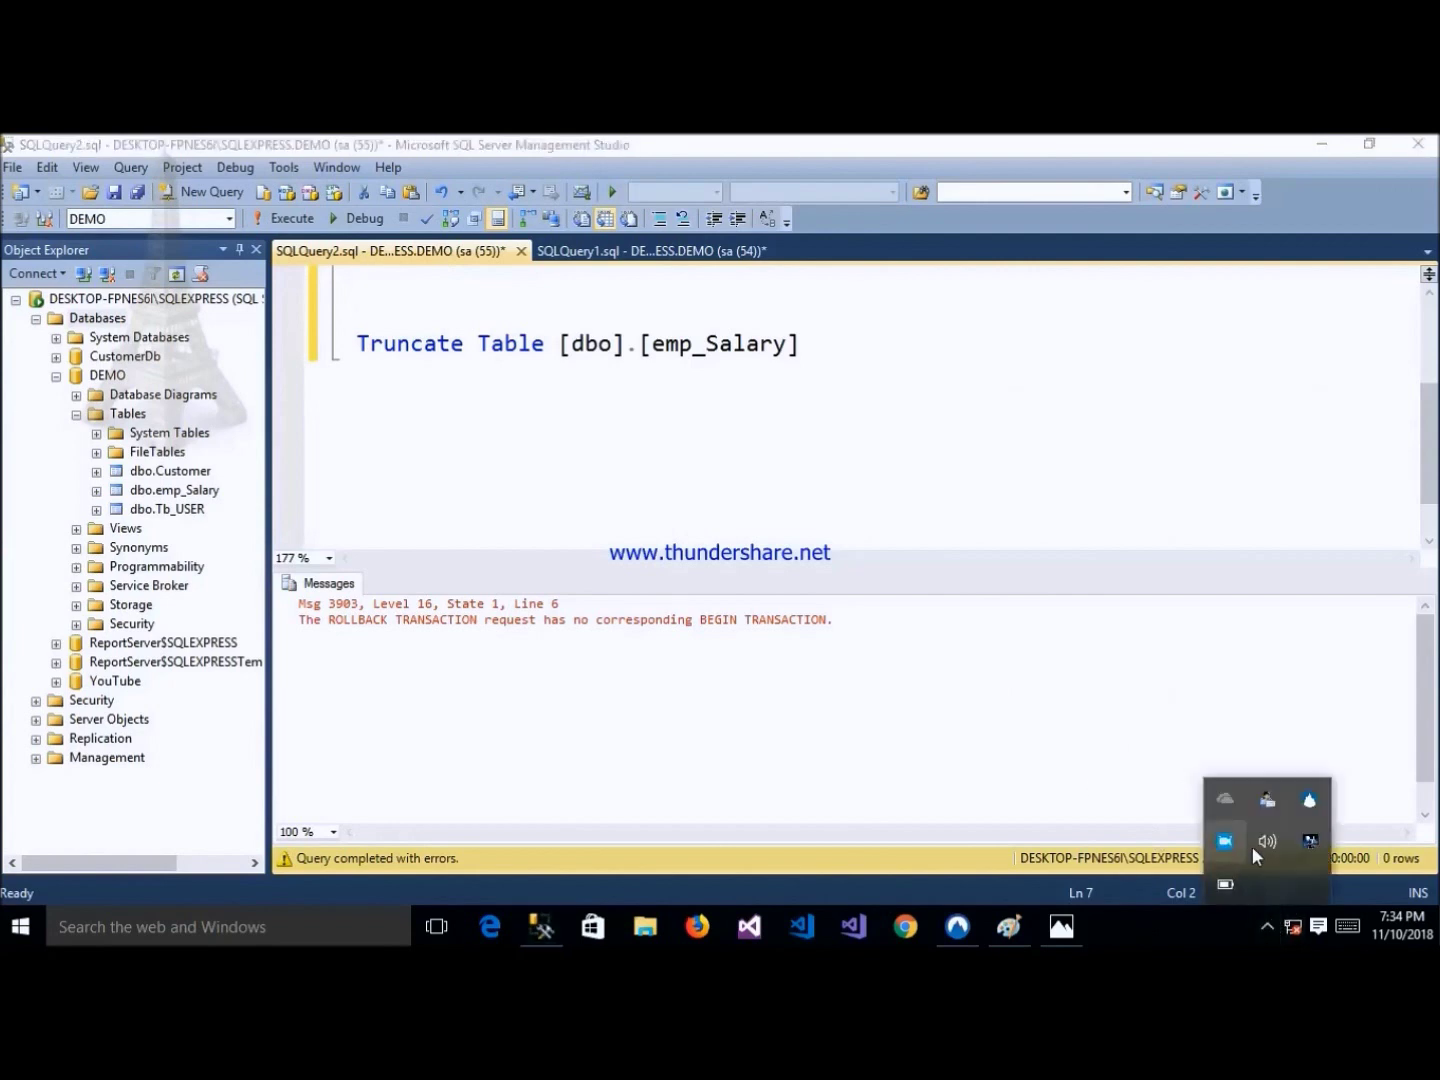